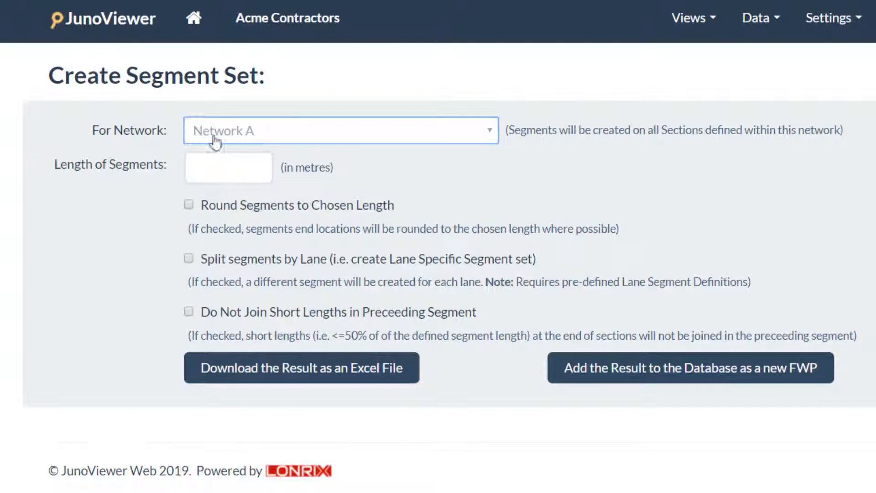
- Set the segment length to 500 metres for Network A and enable rounding segments to the chosen length
left_click(222, 168)
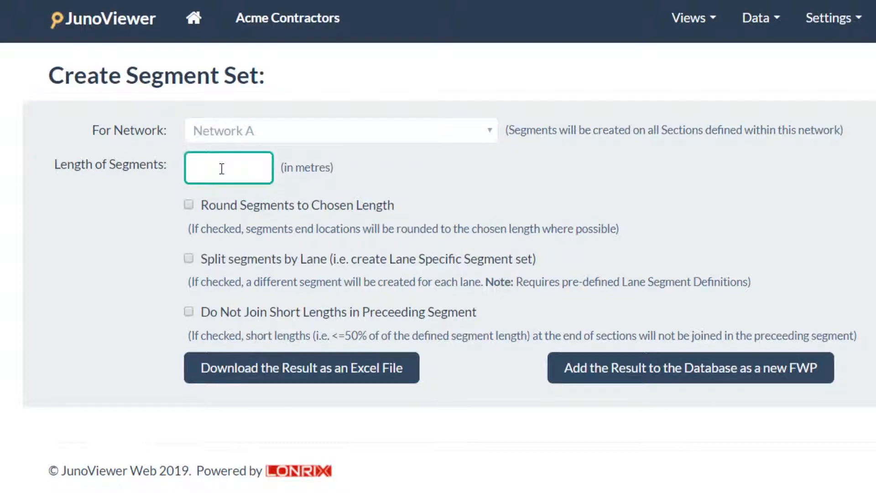
type("500")
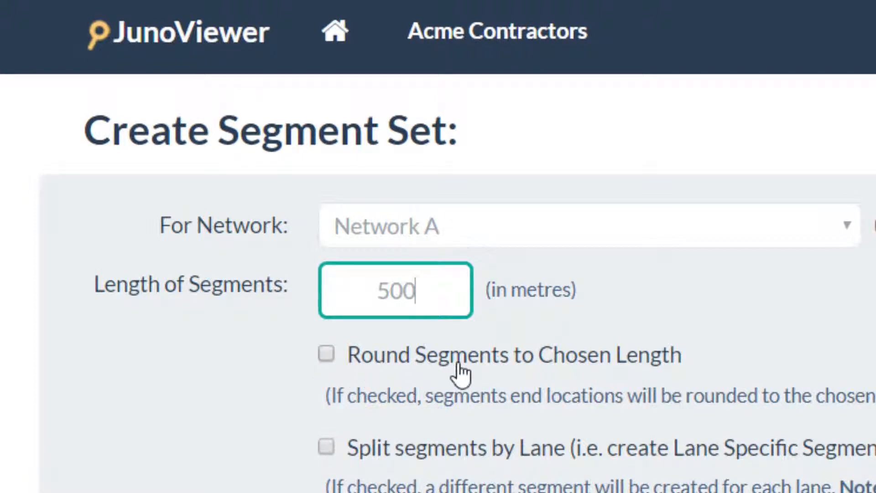
left_click(326, 359)
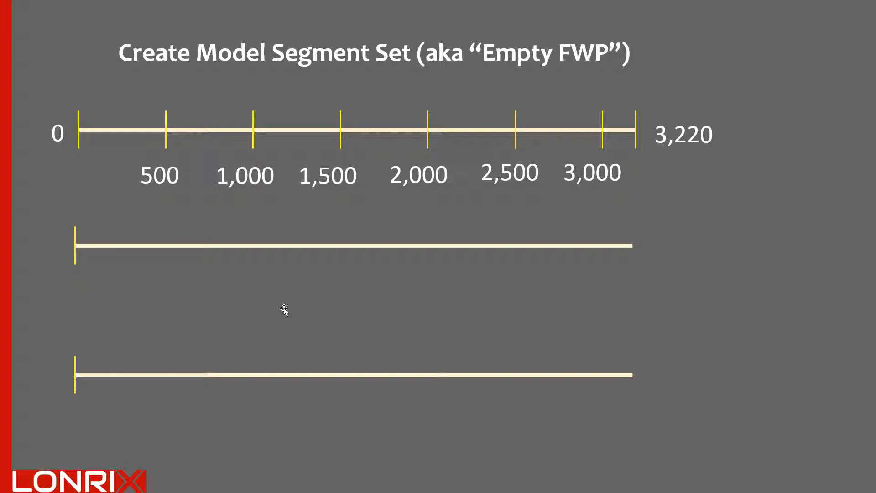
key("Right")
key("Right")
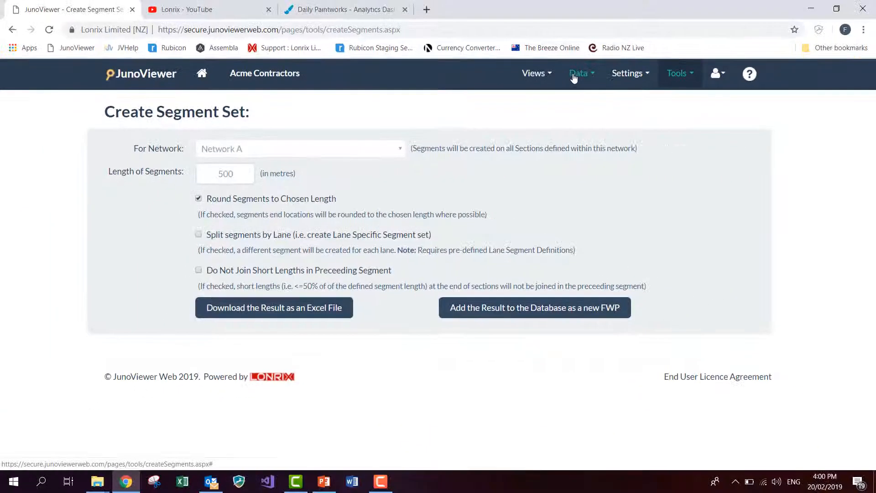
left_click(576, 73)
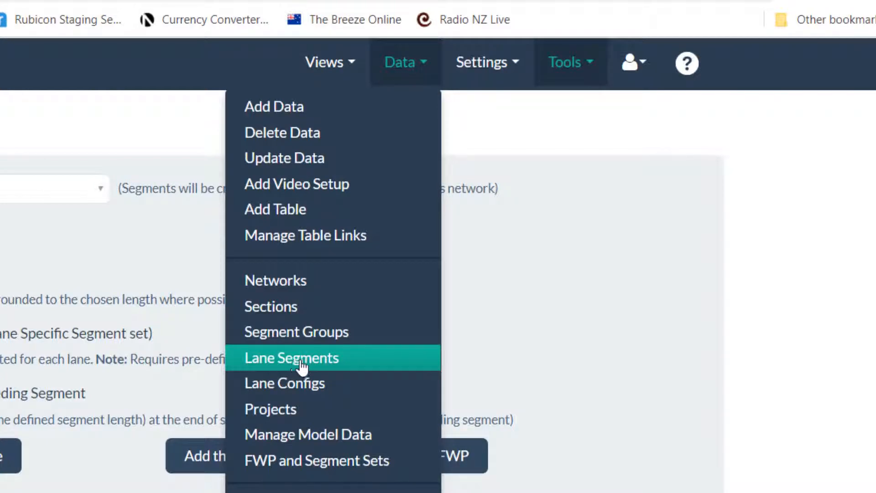
left_click(675, 312)
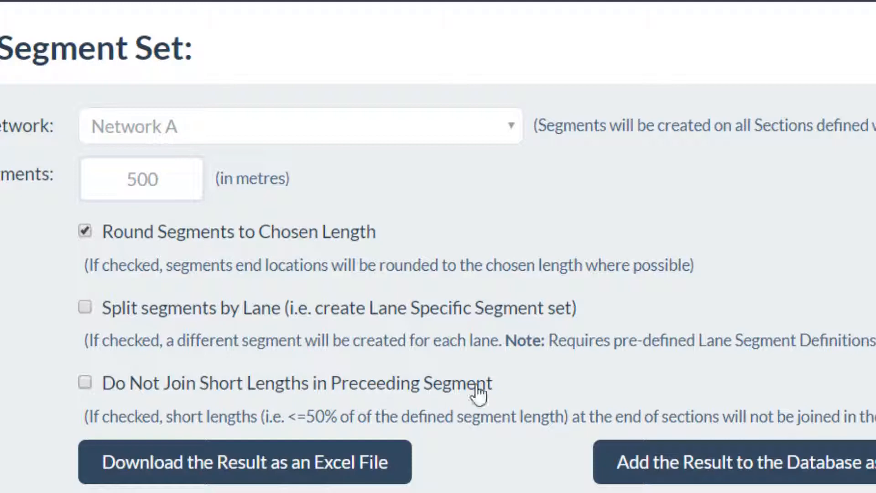
- Enable not joining short lengths in the preceding segment, and add the result to the database as a new FWP with version code AA Demo
left_click(86, 385)
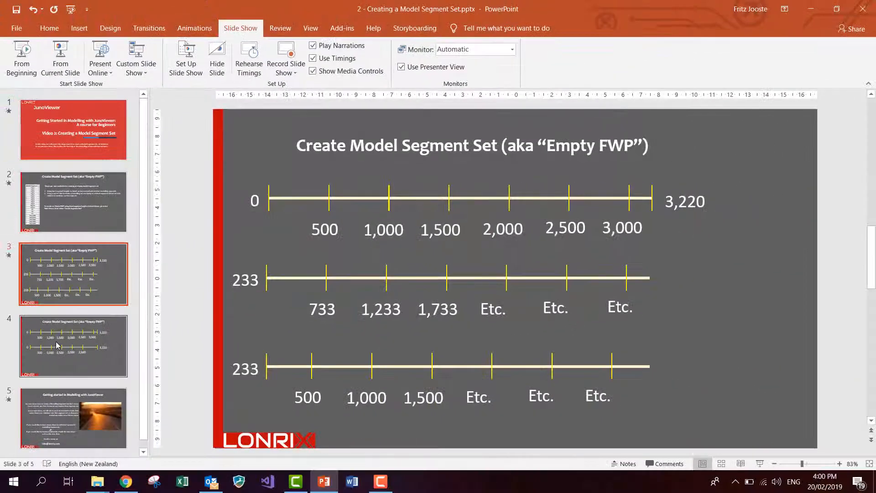
key("shift+F5")
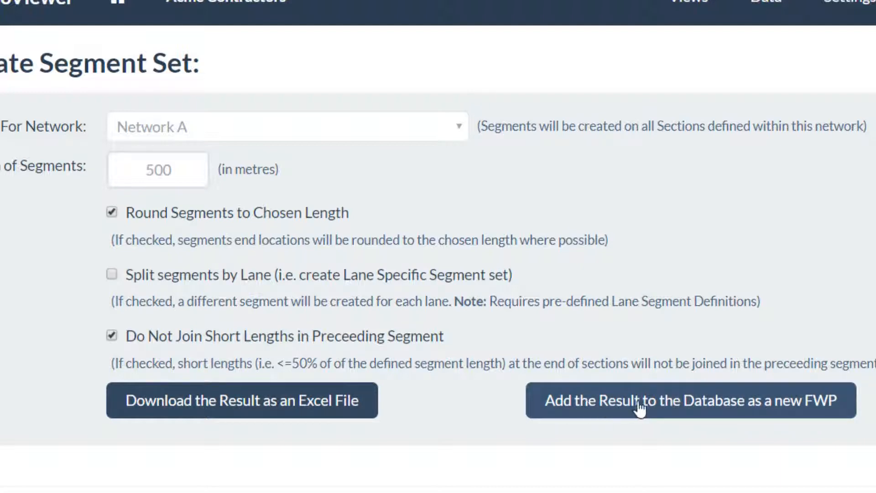
left_click(709, 410)
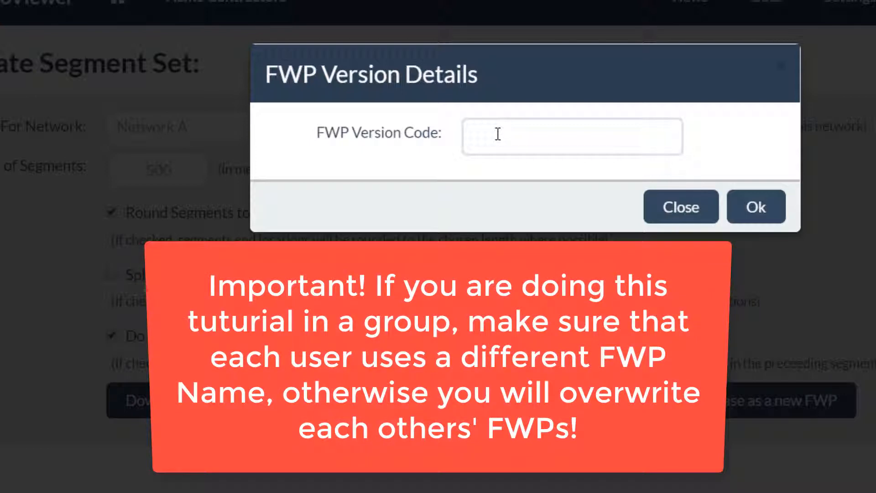
left_click(498, 134)
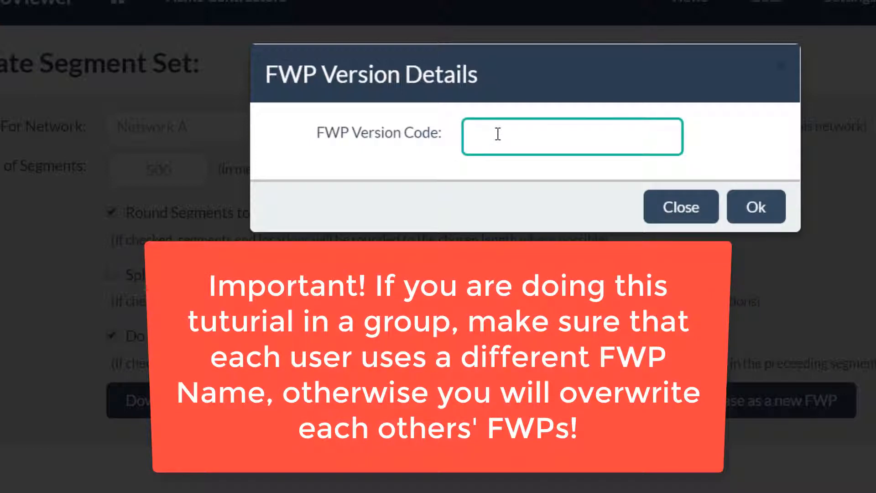
type("AA Demo")
left_click(748, 207)
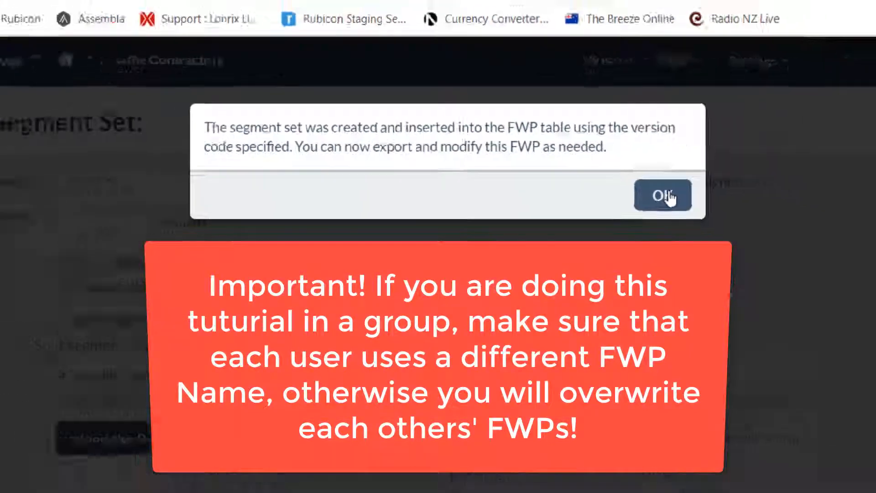
left_click(576, 158)
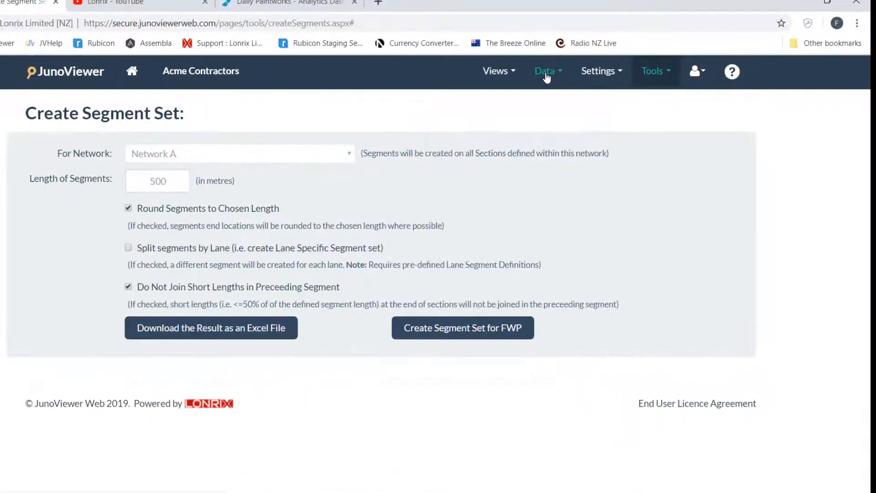
- Open the FWP and Segment Sets definitions and select Network A with version code AA Demo
left_click(546, 77)
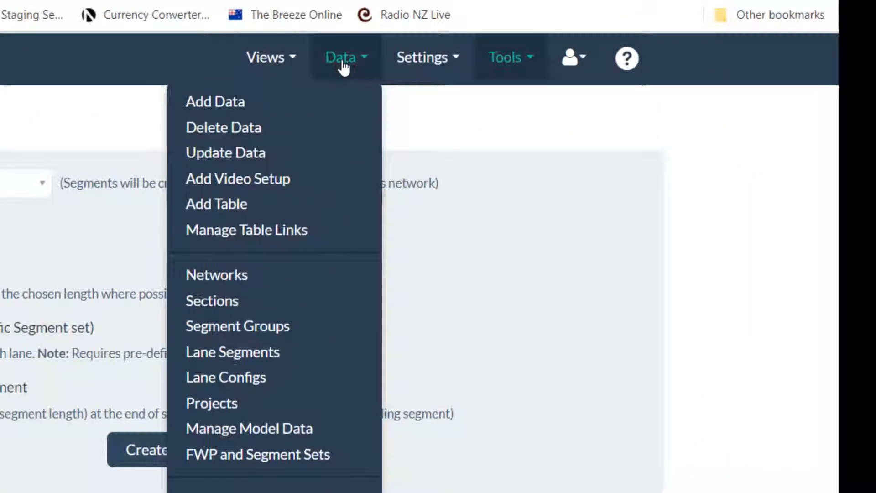
left_click(247, 456)
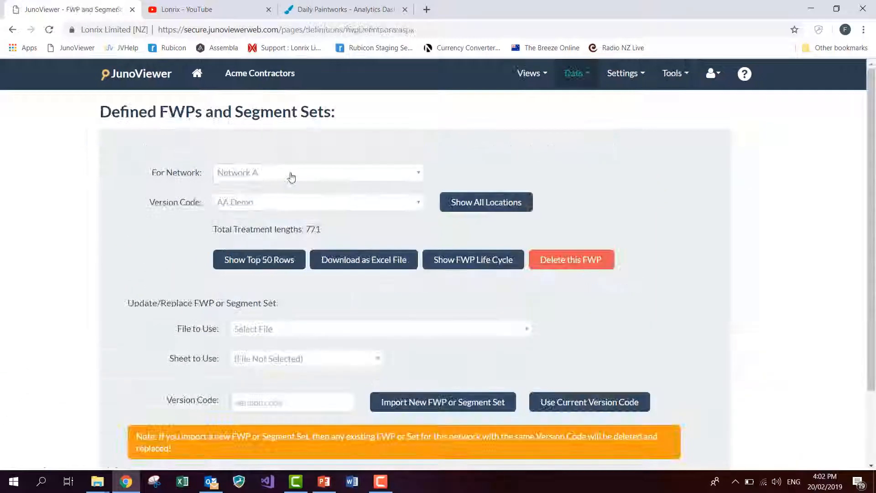
left_click(291, 177)
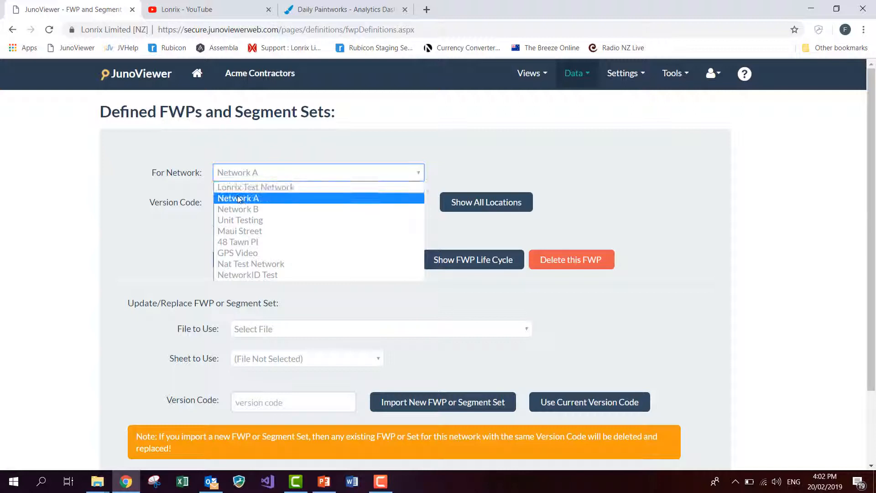
left_click(238, 199)
left_click(372, 207)
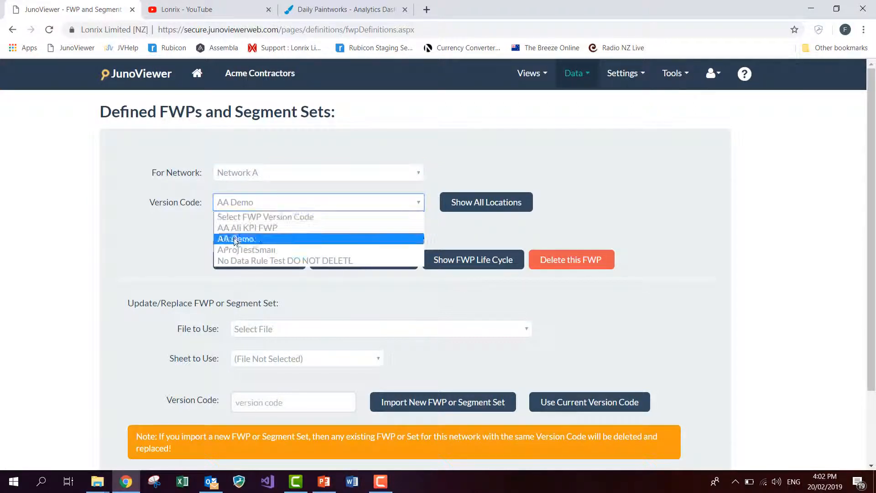
left_click(248, 240)
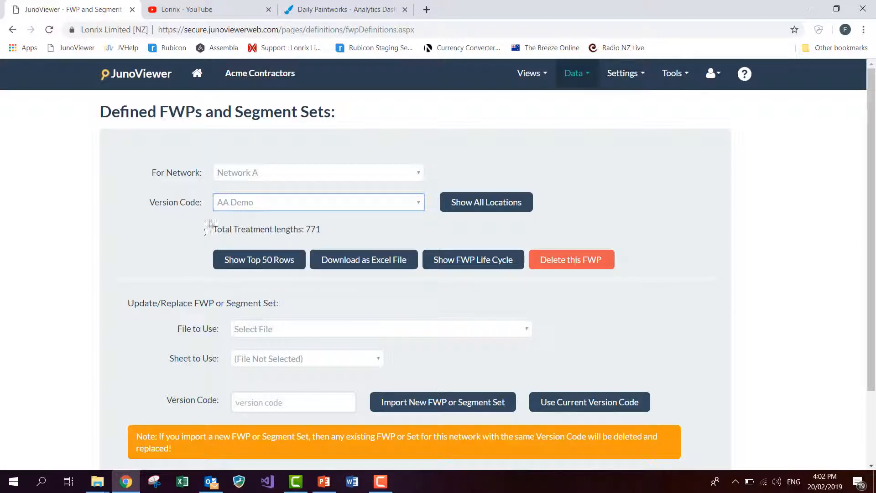
- Preview the top 50 rows of the AA Demo segment set, look through the segments and close the preview
scroll(135, 250, "down", 2)
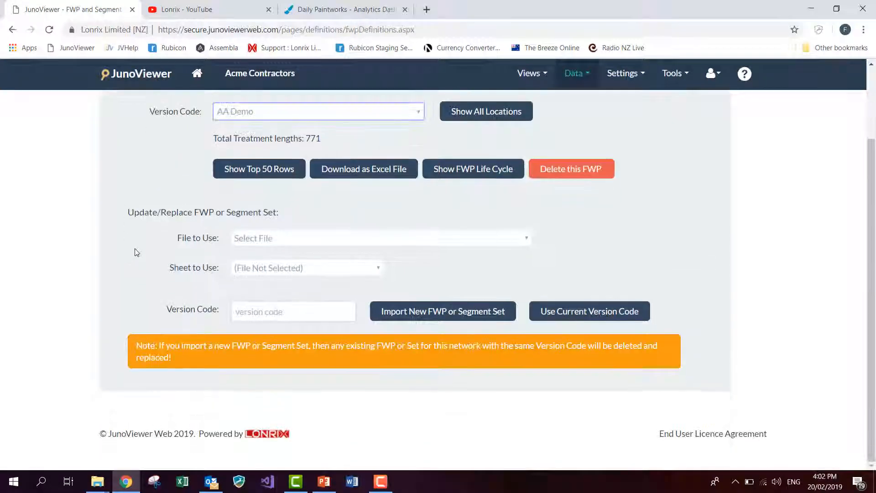
scroll(135, 250, "up", 1)
left_click(269, 229)
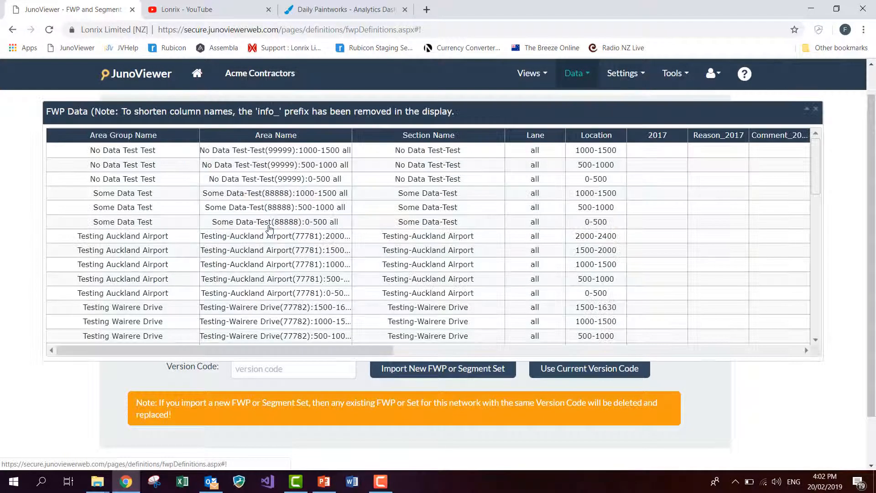
scroll(322, 201, "down", 5)
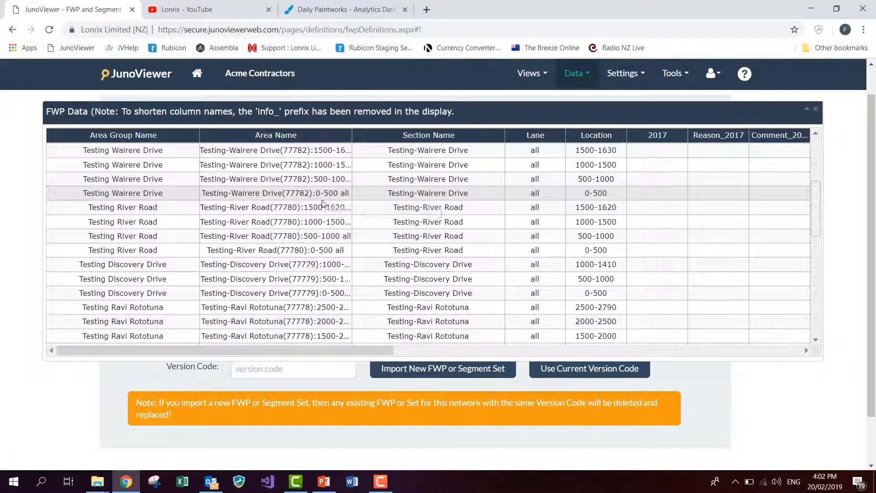
scroll(289, 347, "up", 6)
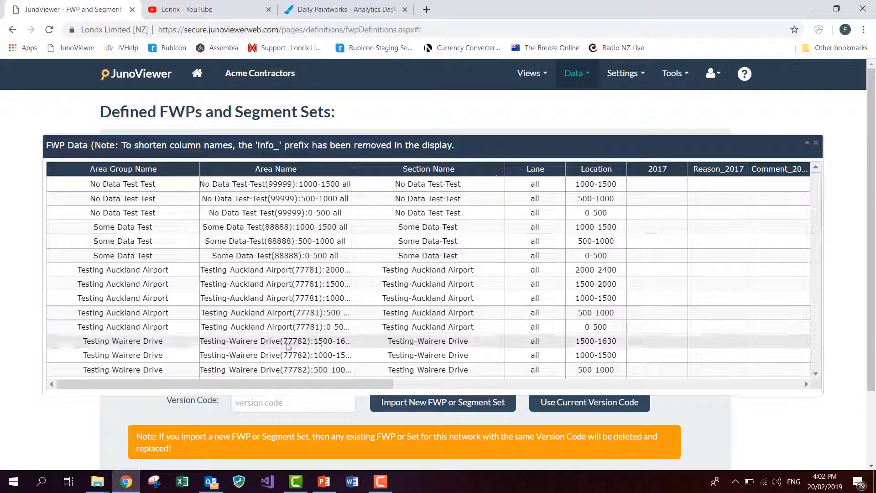
left_click(816, 142)
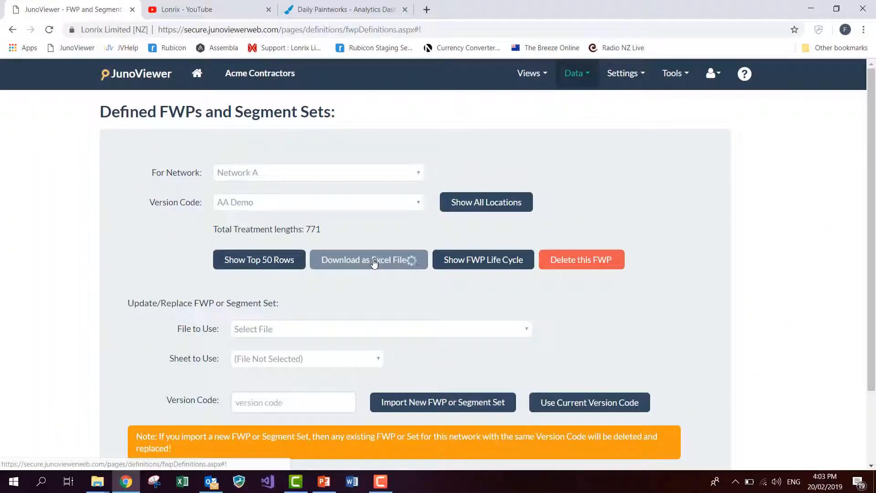
- Download the AA Demo FWP as an Excel file, open it in Excel and enable editing
left_click(424, 322)
left_click(122, 463)
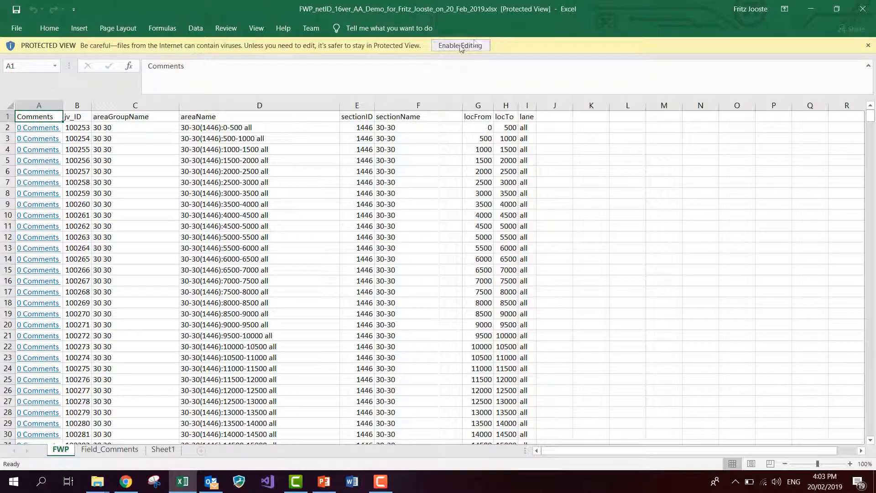
left_click(463, 46)
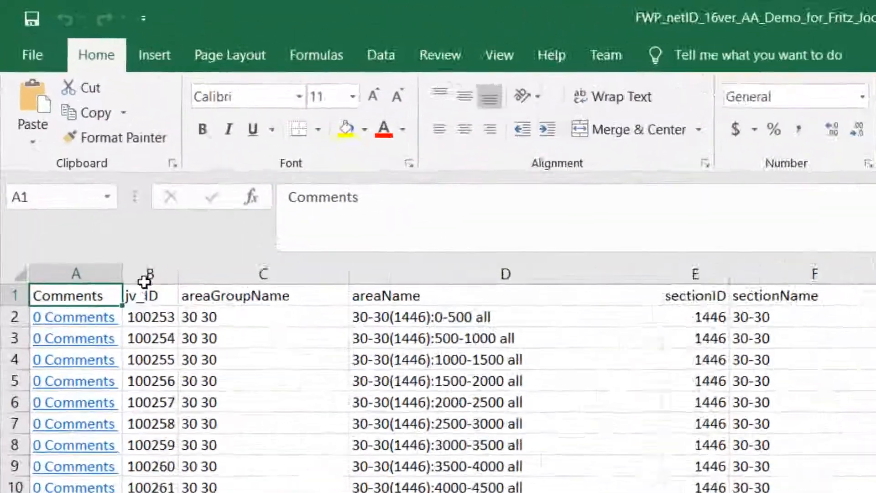
- Examine the jv_ID and Comments columns on the FWP sheet and compare them with the Field_Comments sheet
left_click(77, 141)
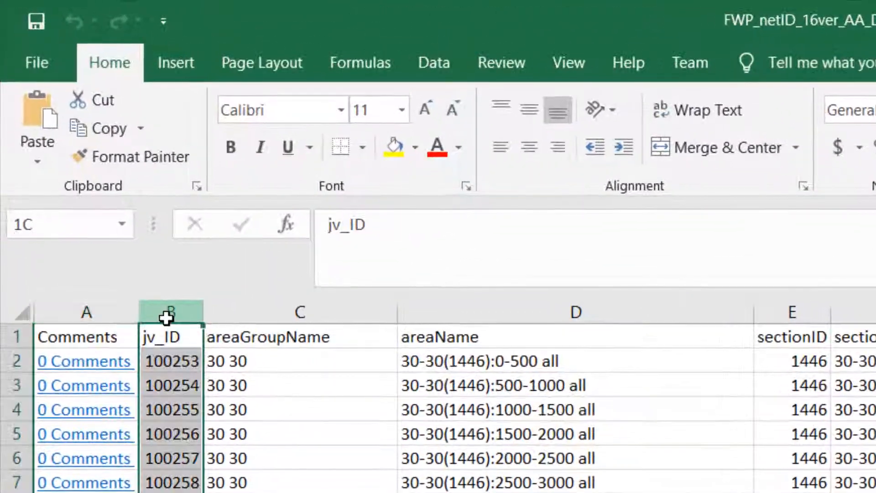
left_click(76, 312)
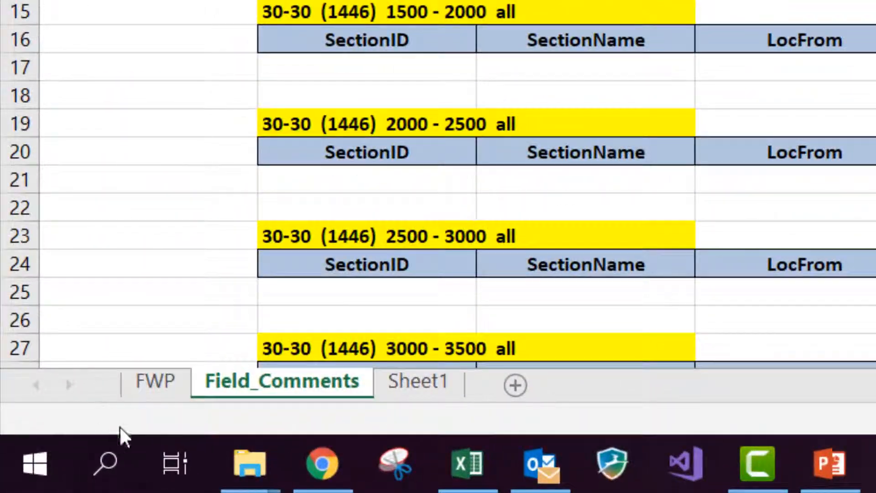
left_click(152, 383)
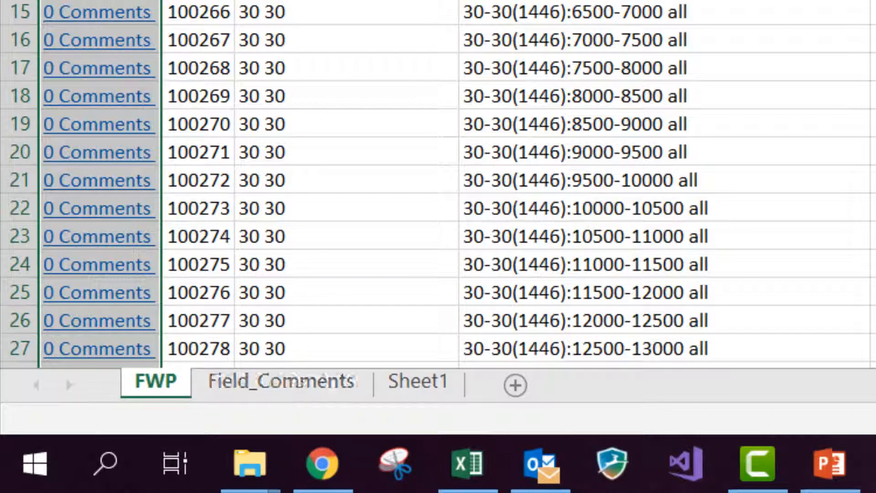
left_click(282, 382)
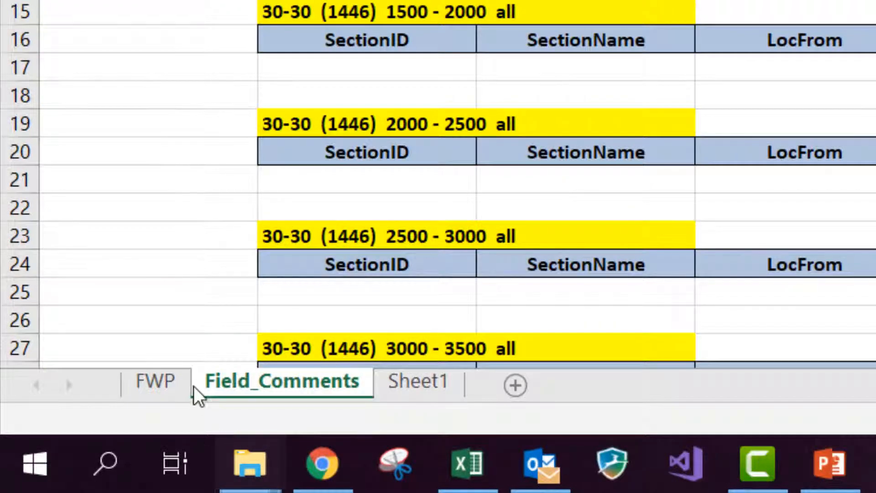
left_click(151, 382)
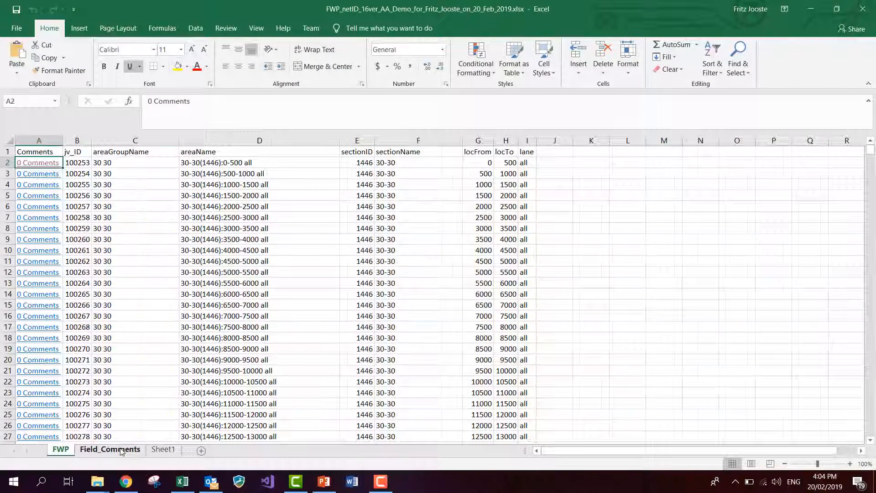
left_click(122, 450)
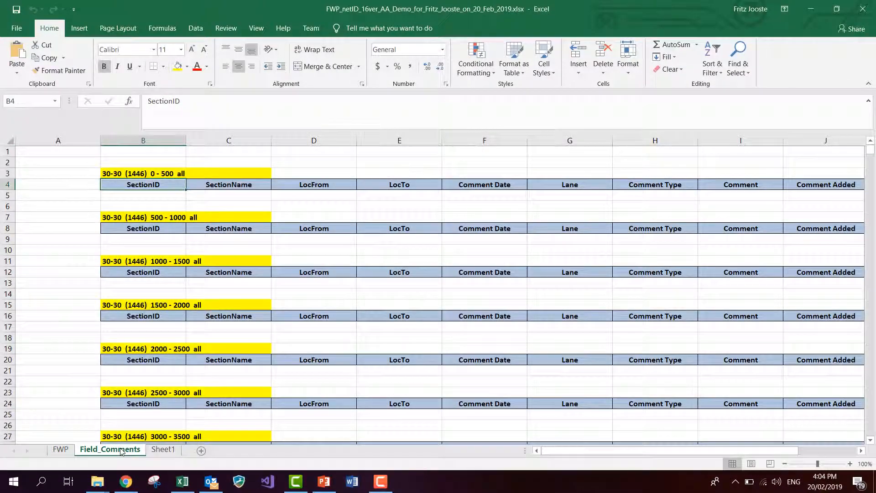
left_click(61, 449)
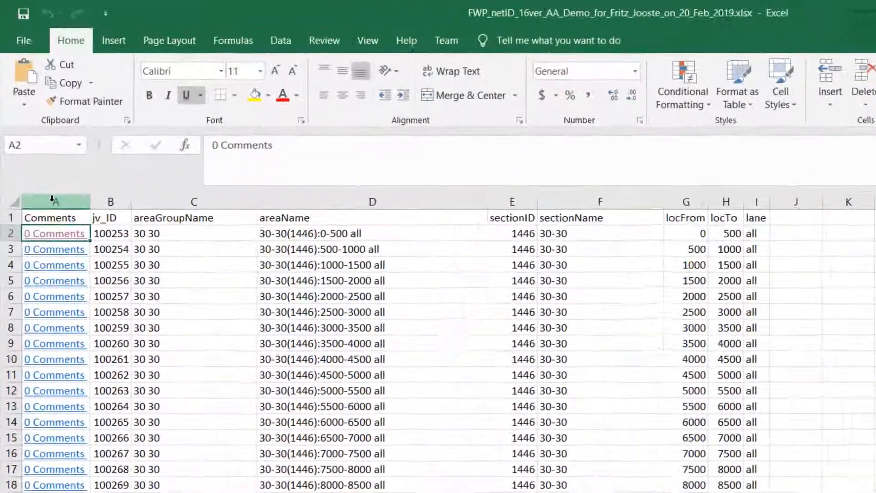
left_click(52, 200)
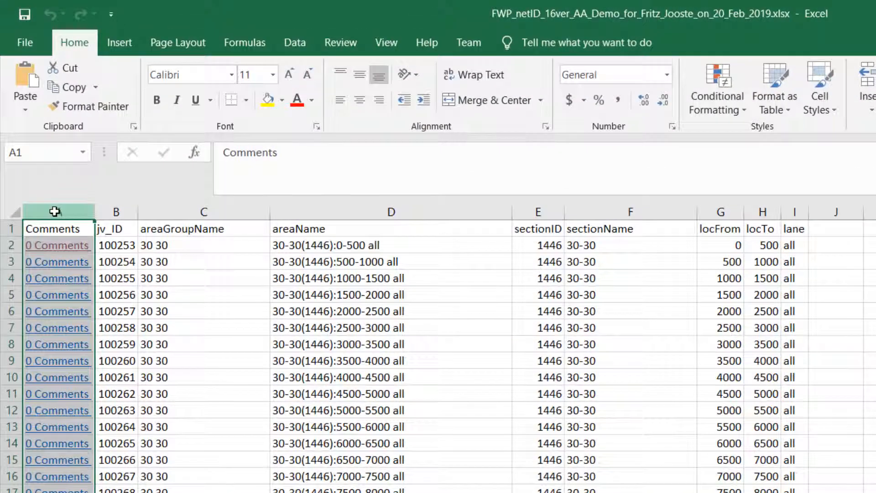
- Inspect the area group, section, locFrom and locTo columns of the FWP sheet and the empty columns after lane
left_click(171, 230)
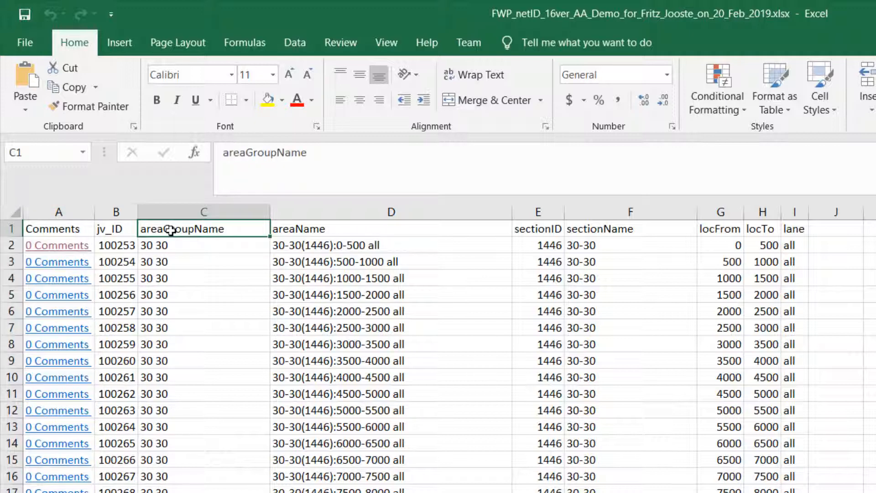
left_click(585, 245)
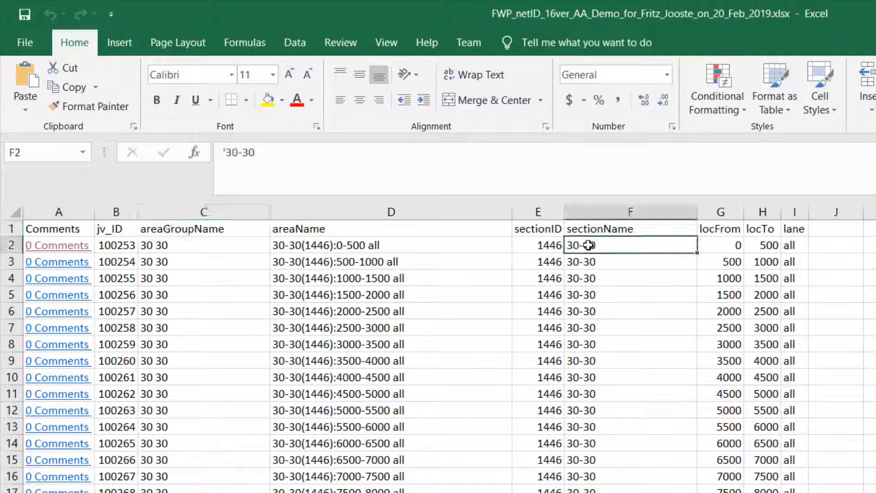
left_click(176, 243)
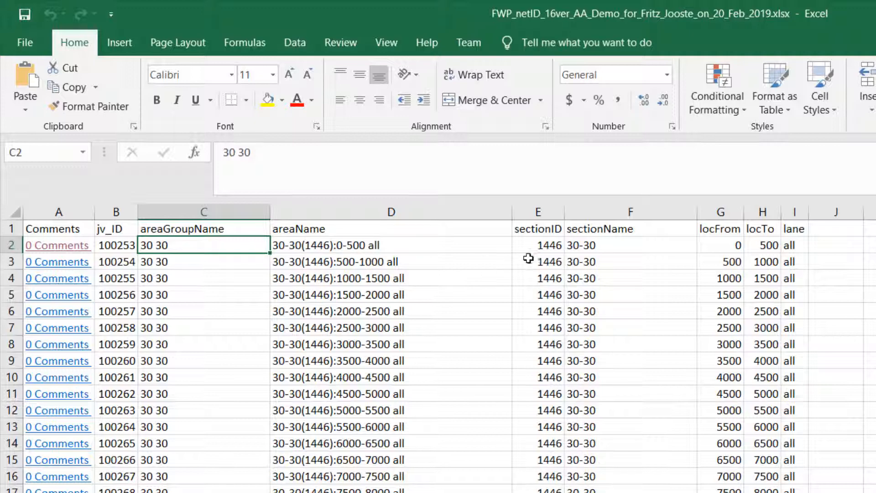
left_click(592, 248)
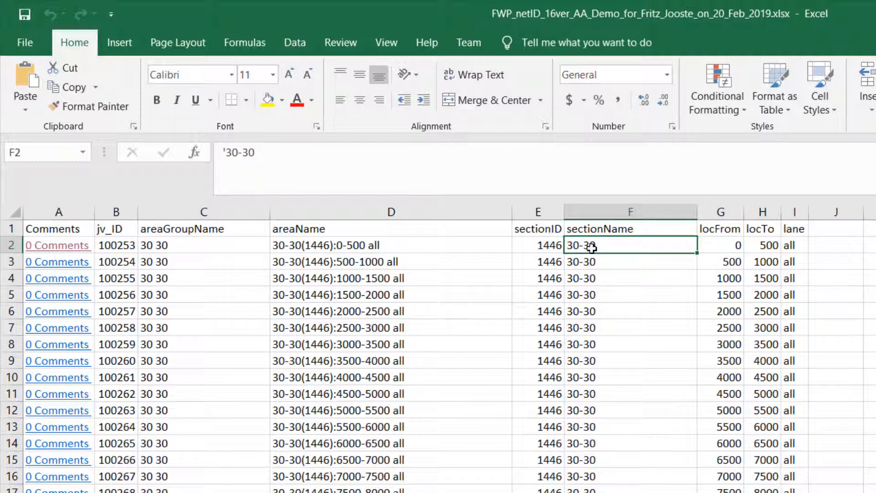
left_click(549, 245)
left_click(722, 244)
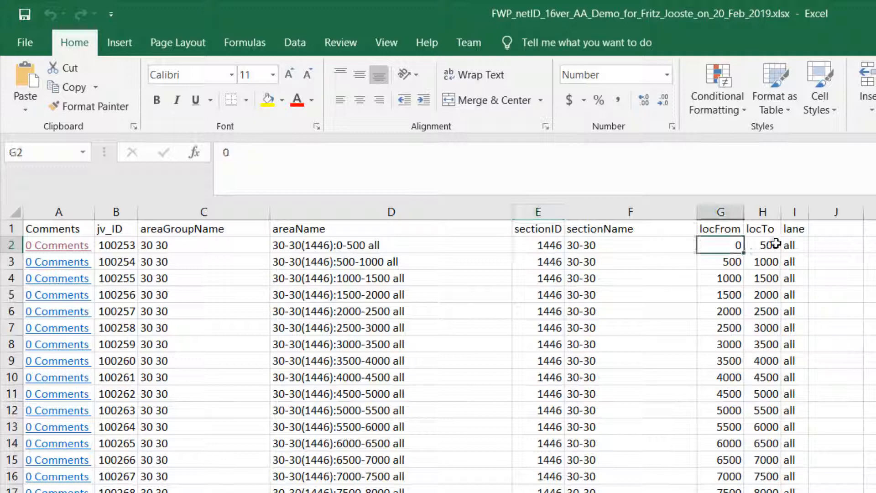
left_click(772, 245)
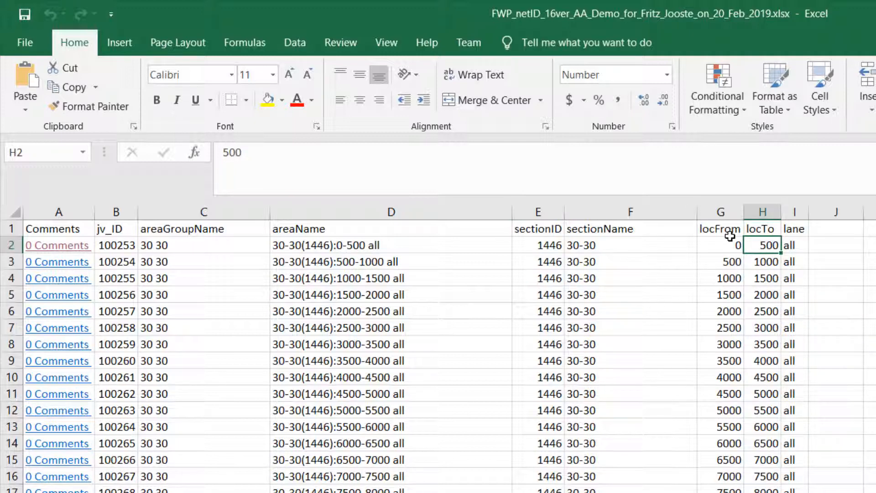
left_click_drag(176, 209, 790, 194)
left_click(845, 229)
mouse_move(845, 229)
left_mouse_down()
mouse_move(874, 229)
mouse_move(873, 460)
mouse_move(873, 360)
mouse_move(874, 427)
left_mouse_up()
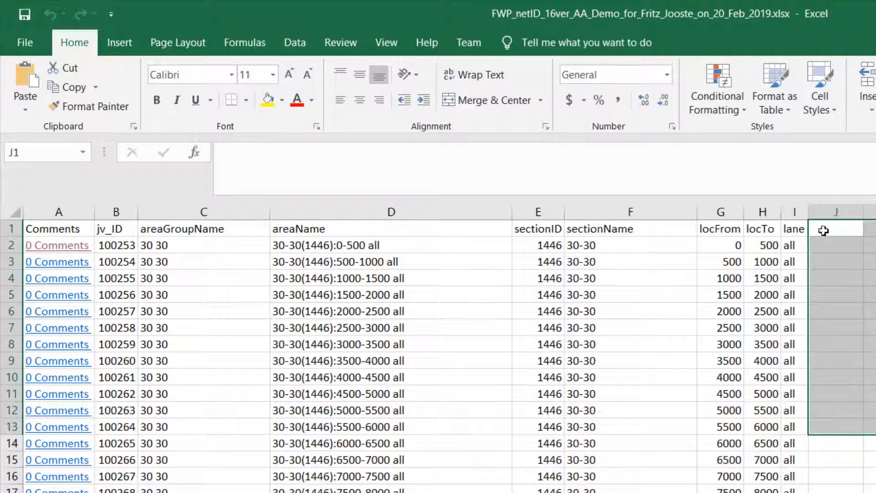
left_click(857, 230)
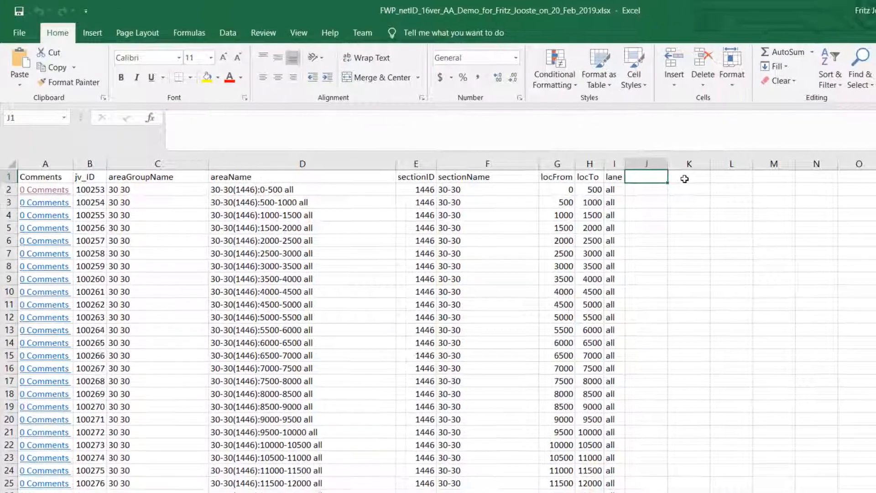